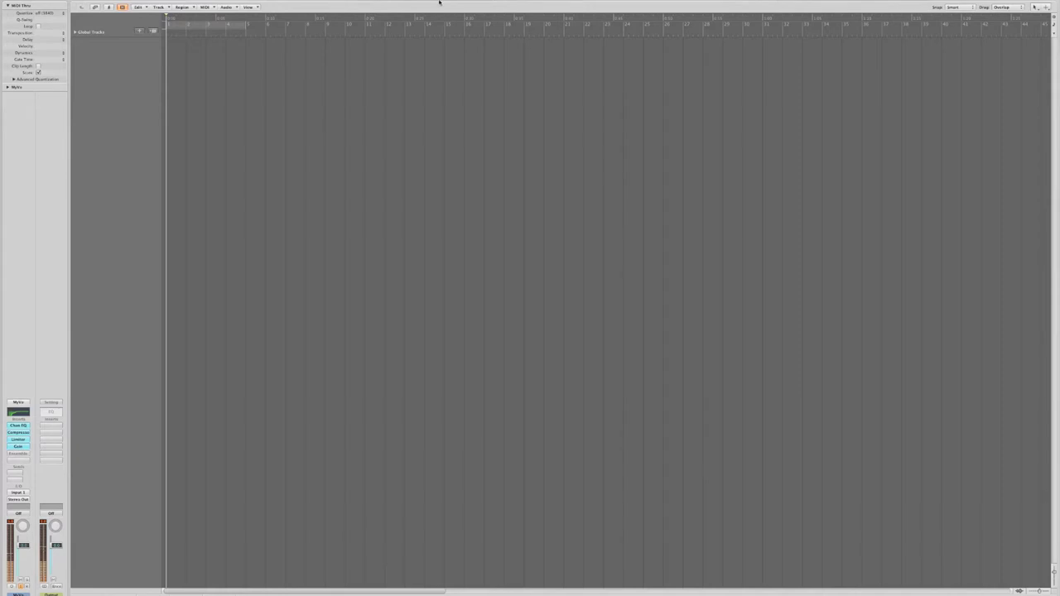
Create a new stereo audio track, Audio 1, in the arrangement
left_click(140, 32)
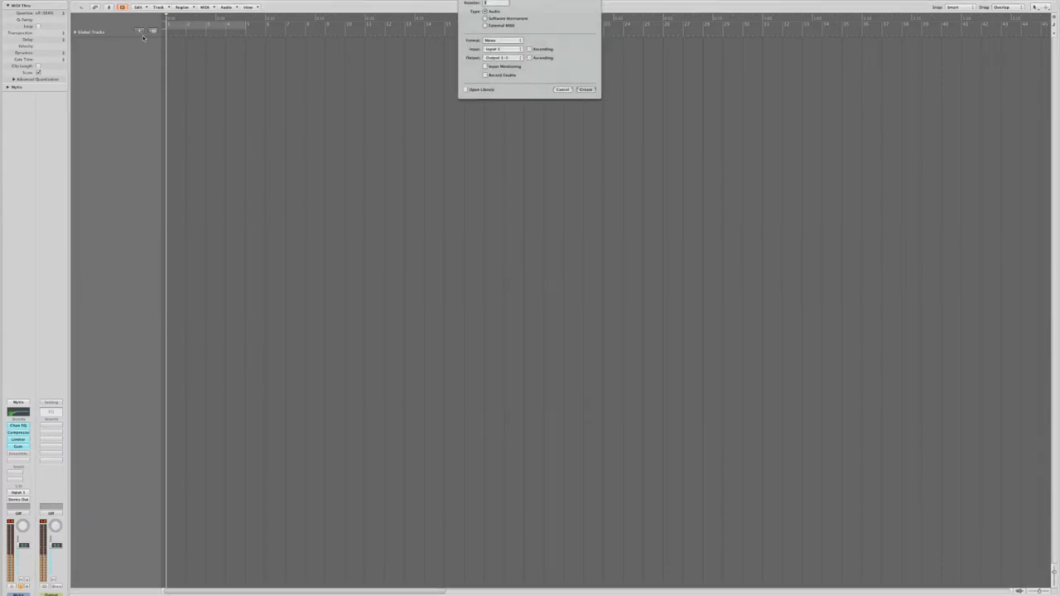
left_click(514, 40)
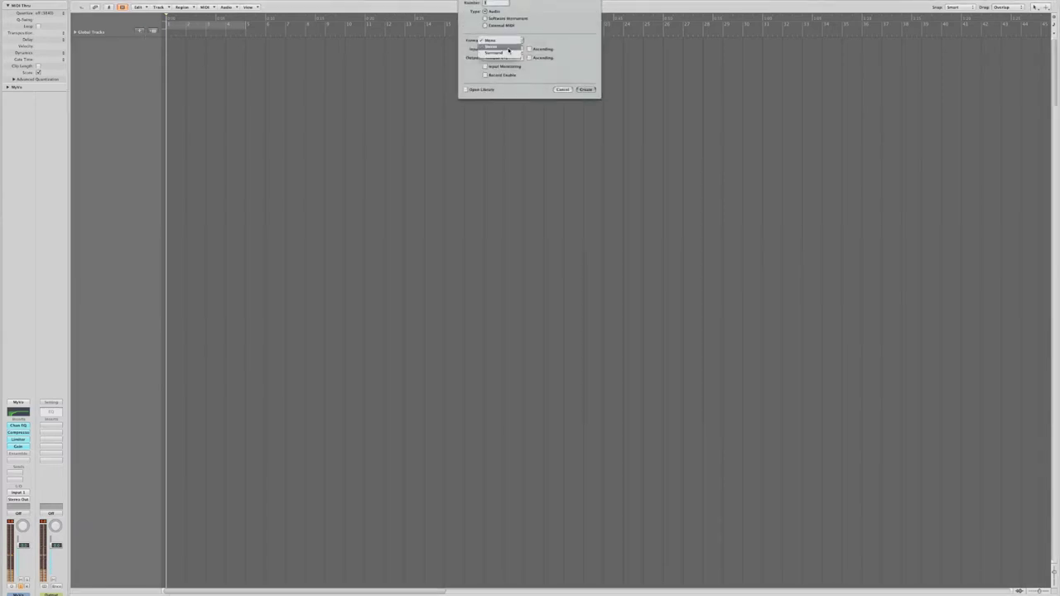
left_click(508, 48)
left_click(586, 89)
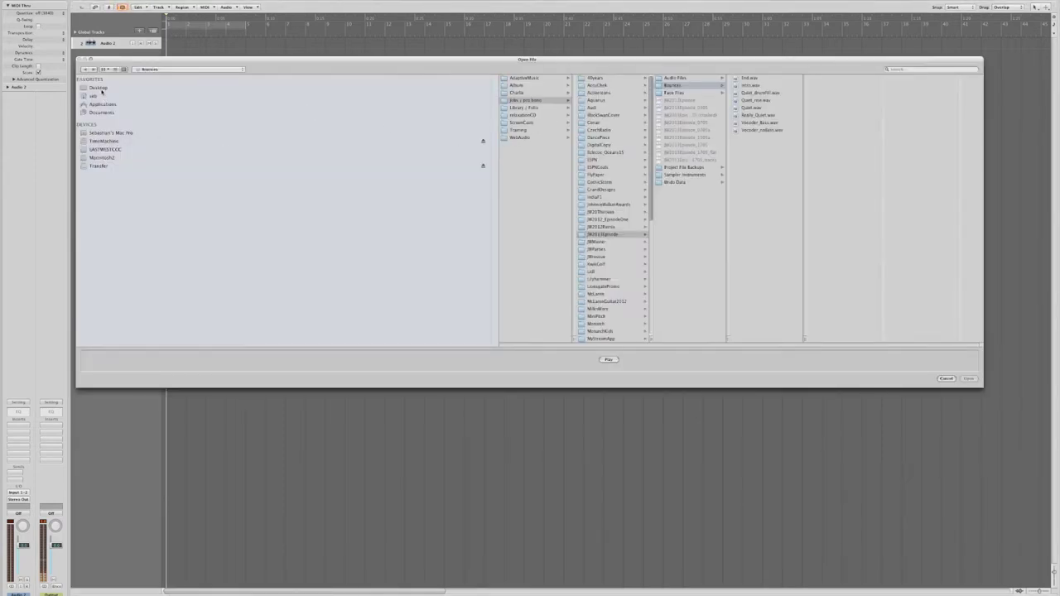
Open FastFunkJam.m4a from the Desktop folder into the project
left_click(100, 88)
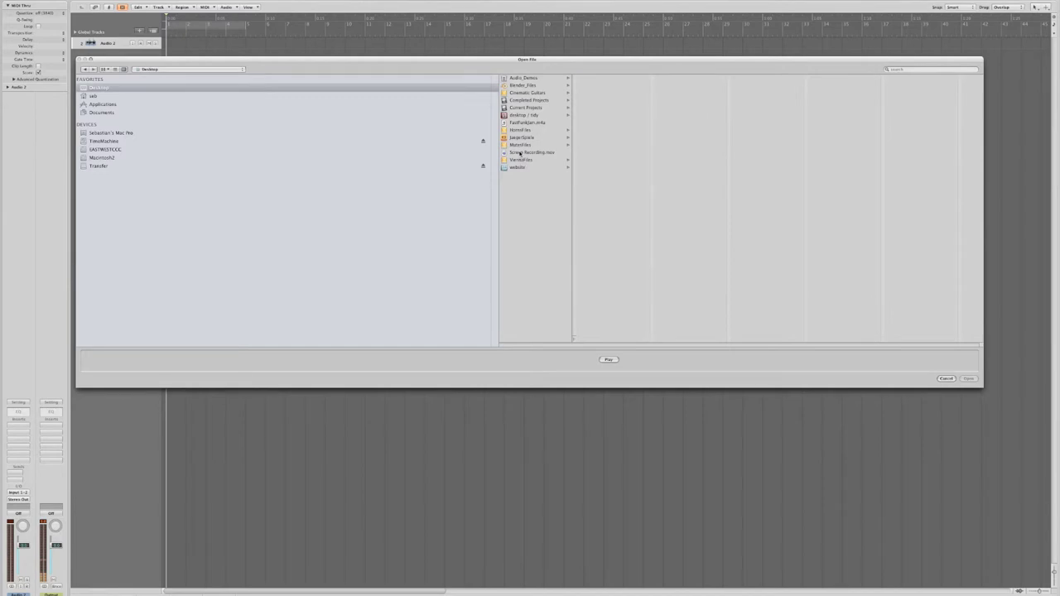
left_click(518, 123)
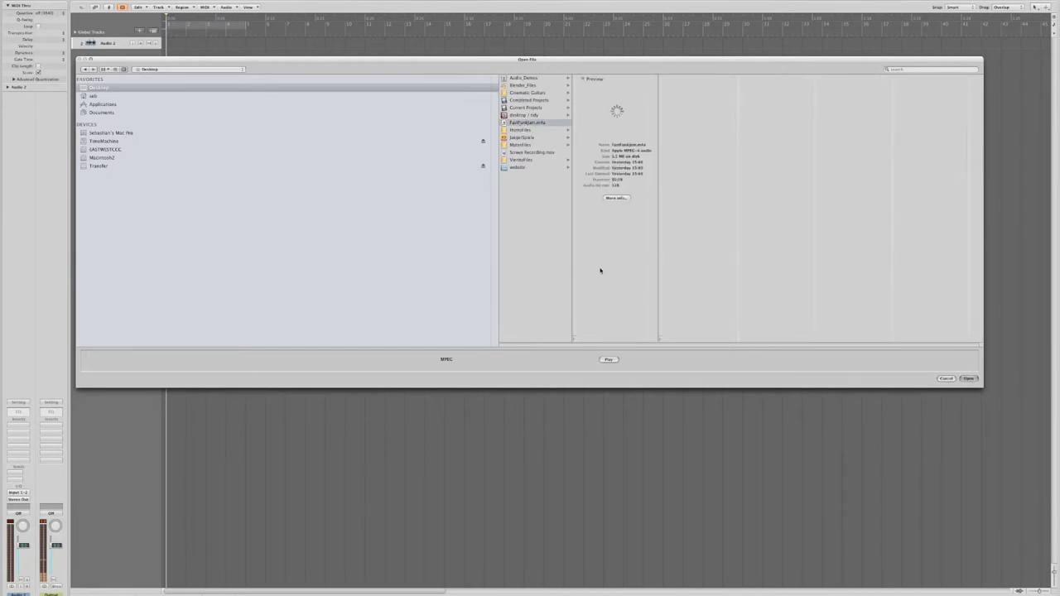
key("Return")
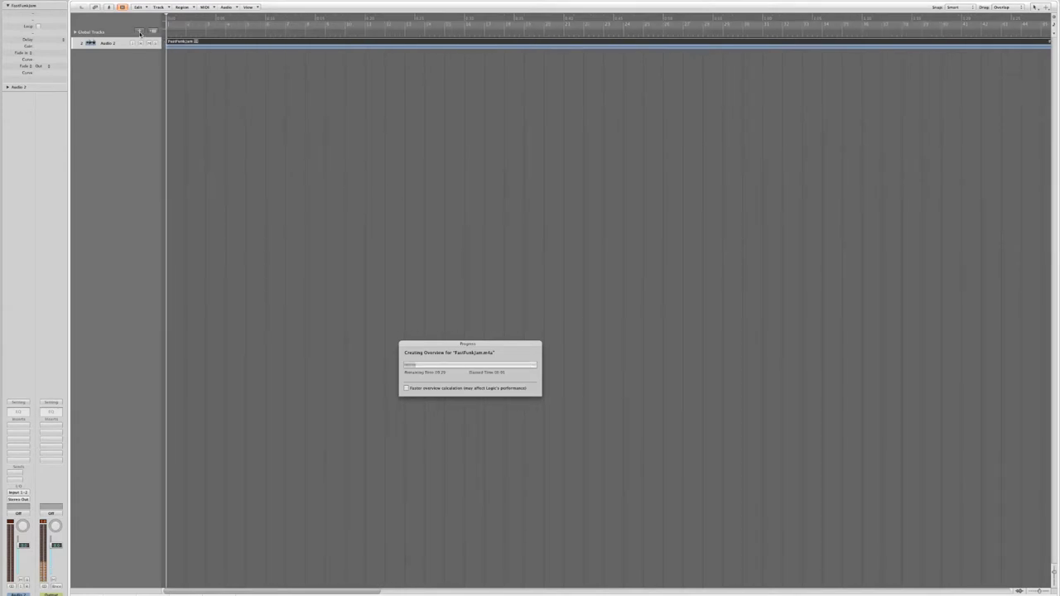
Create software instrument track Inst 1 and open its instrument slot menu
left_click(140, 33)
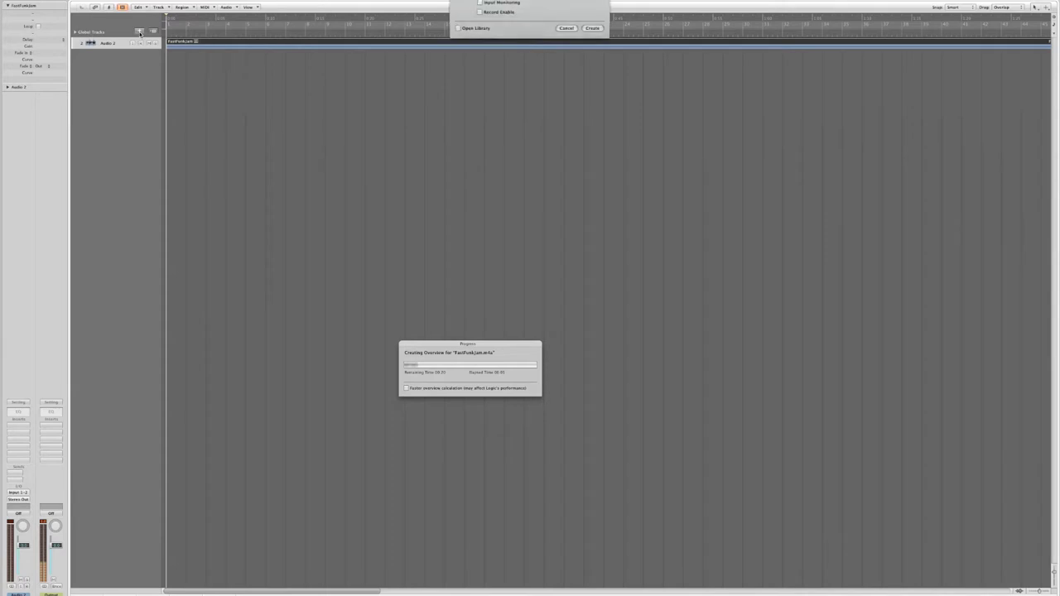
left_click(485, 18)
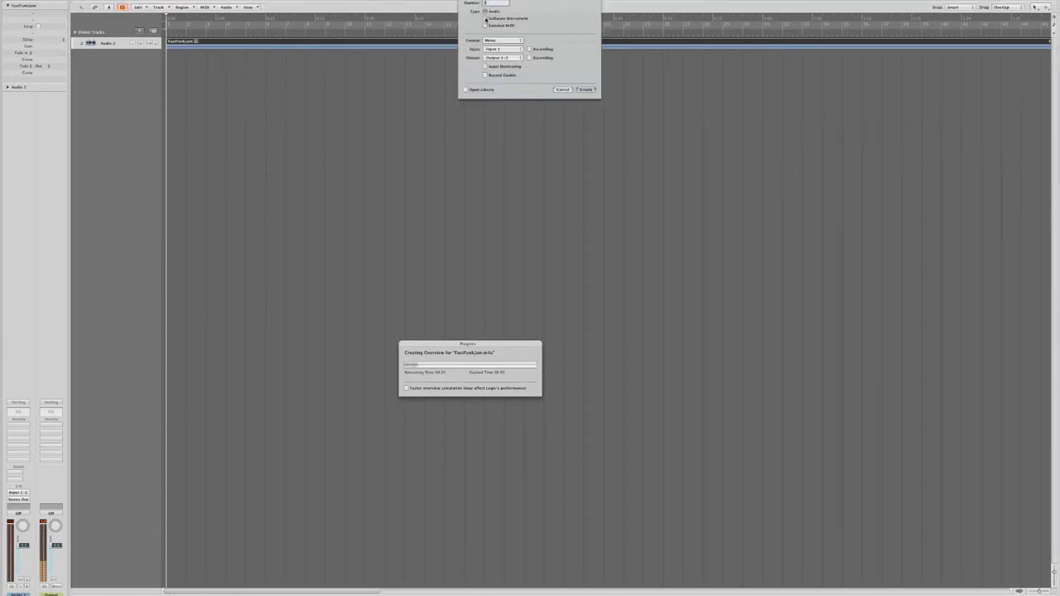
left_click(486, 18)
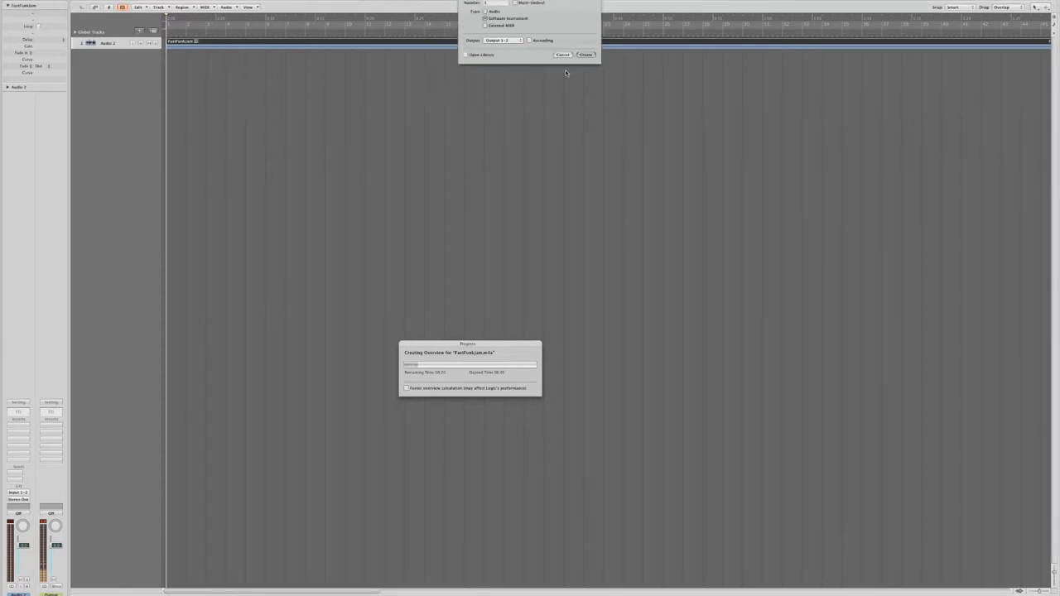
left_click(591, 56)
left_click(15, 474)
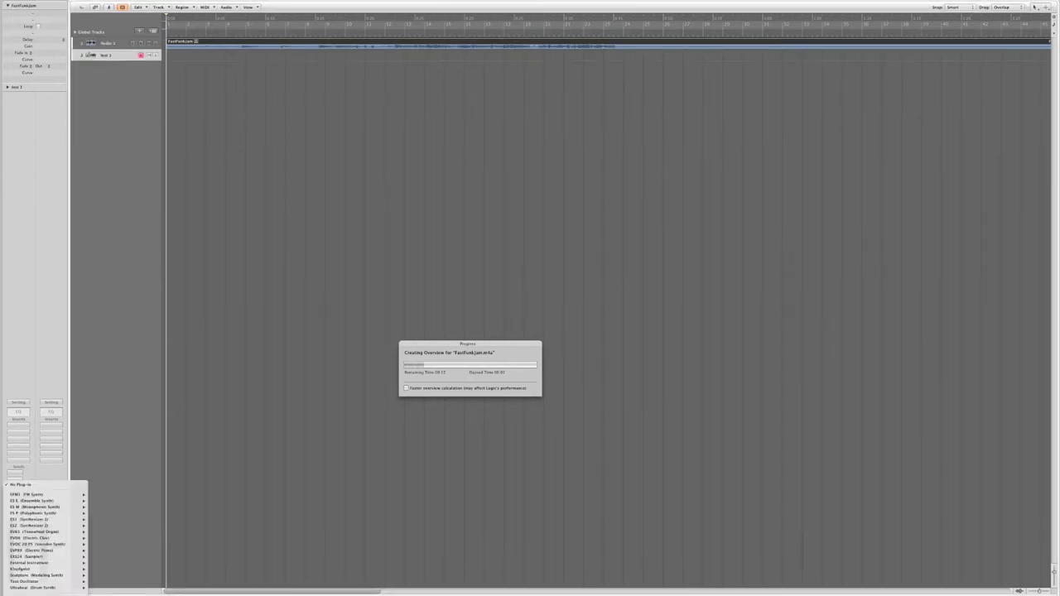
Load Reaktor 5 with TheFinger.rkplr from the Player list, then move its window lower right
mouse_move(149, 595)
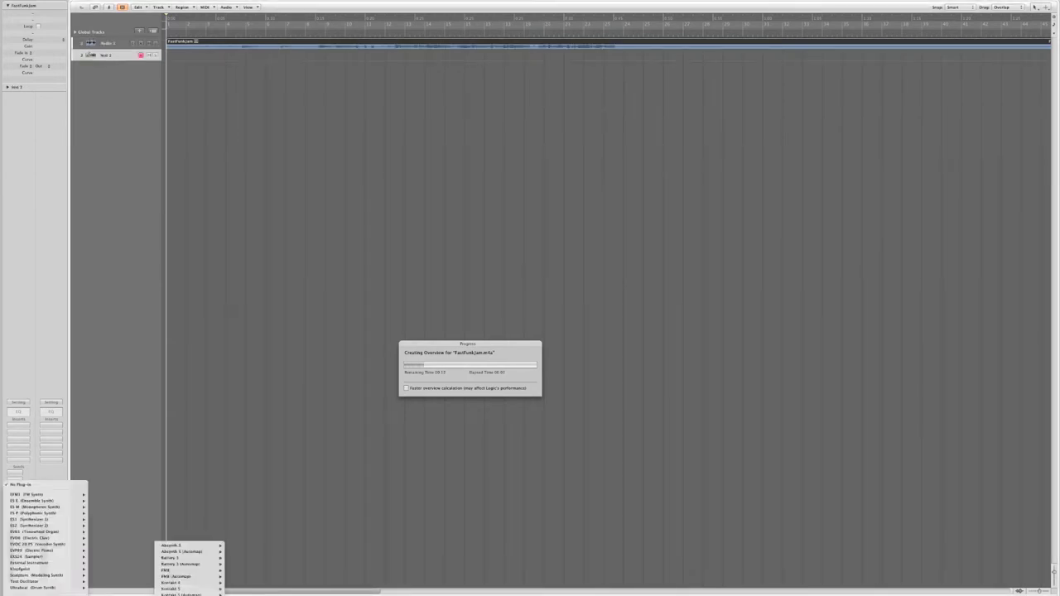
left_click(246, 571)
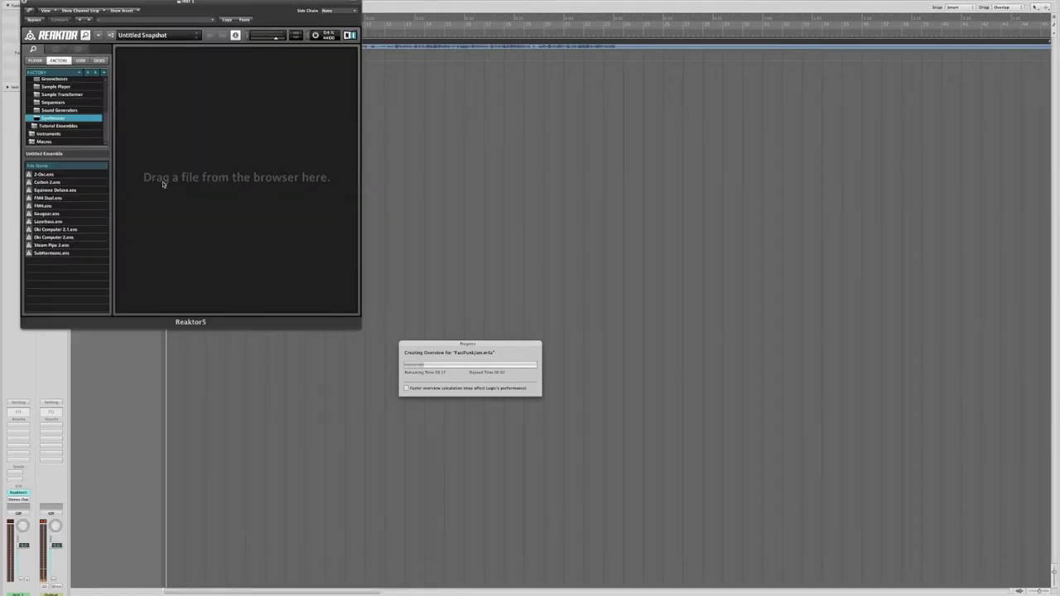
left_click(34, 61)
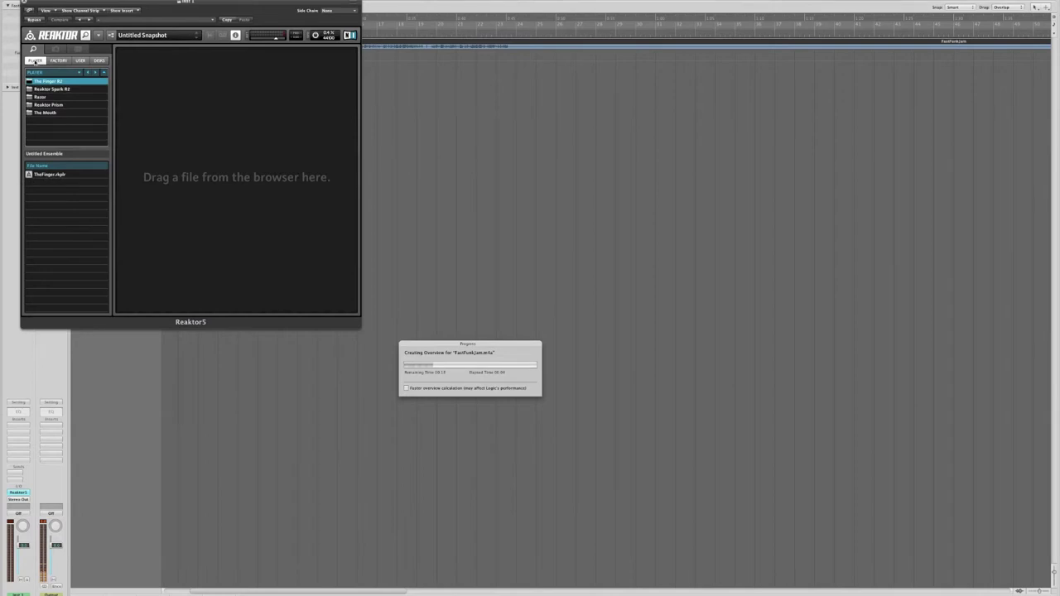
left_click(46, 173)
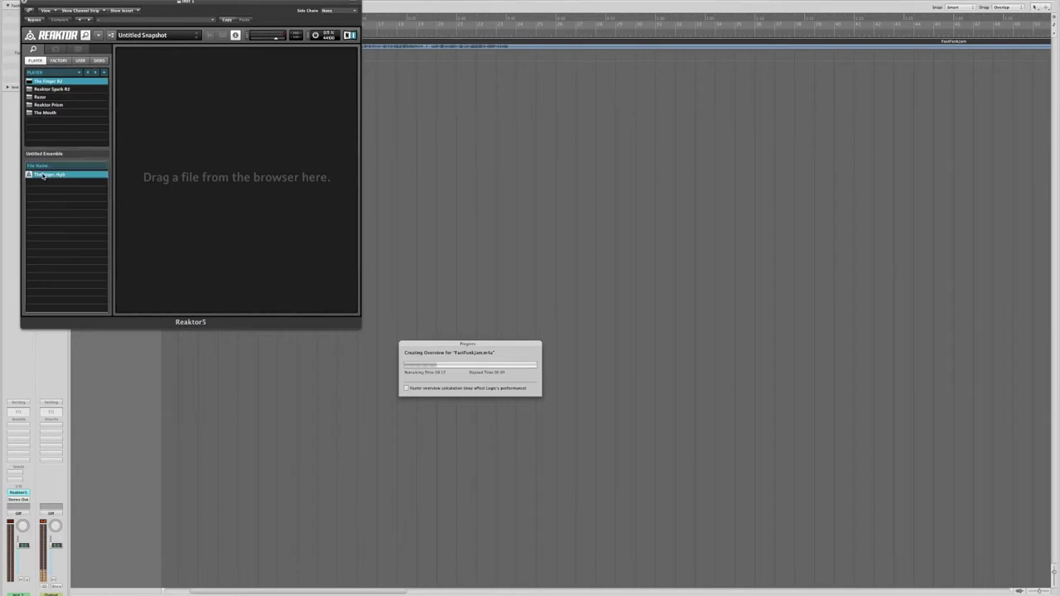
left_click_drag(40, 173, 192, 111)
left_click_drag(197, 4, 659, 172)
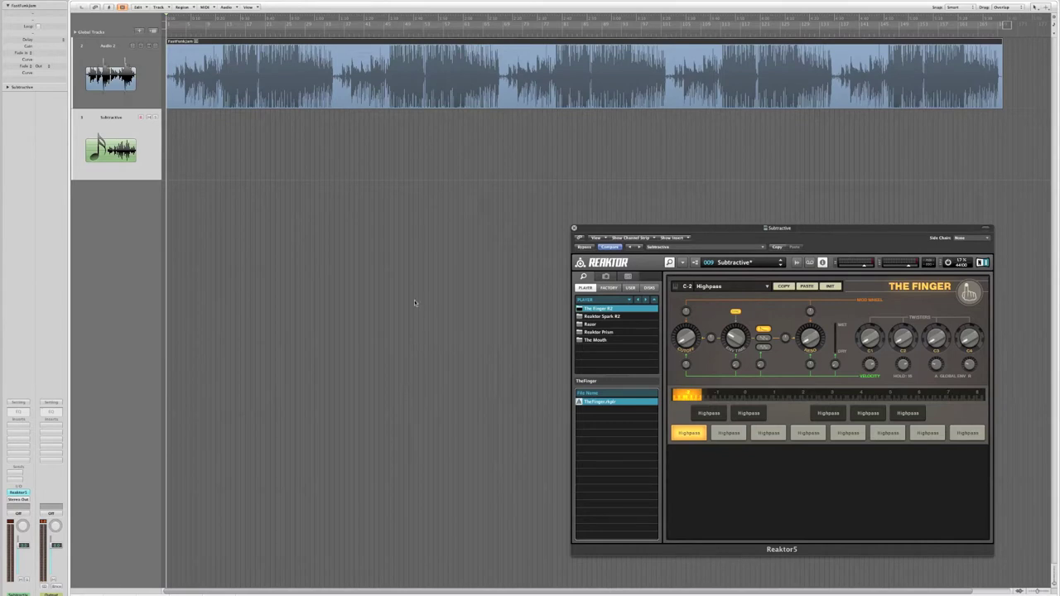
Keep only FastFunkJam's opening section as FastFunkJam.1 and set the cycle range to it
left_click(327, 217)
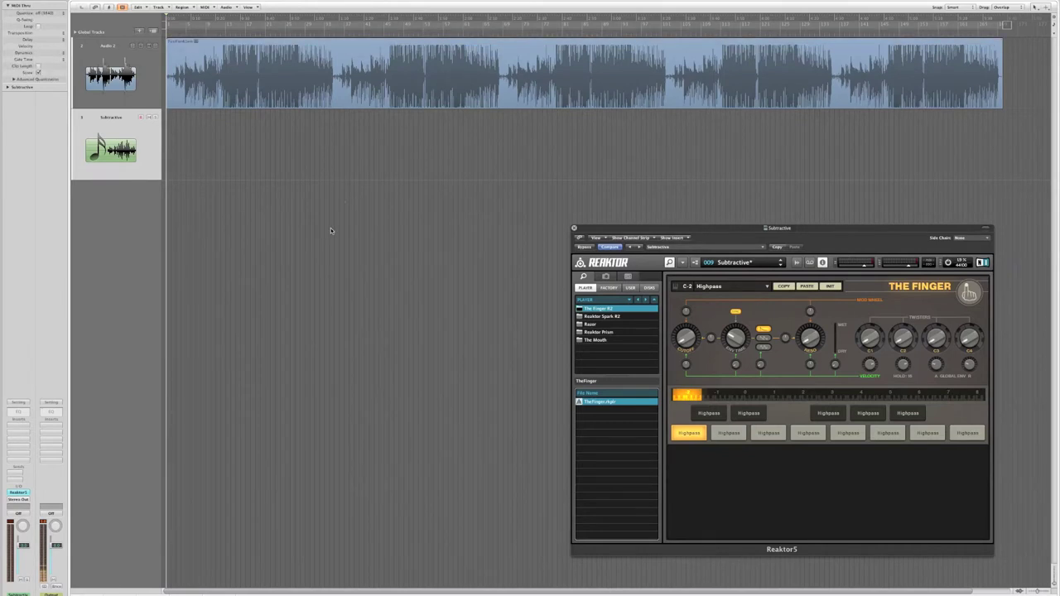
key("super+Up")
key("super+Up")
key("super+Up")
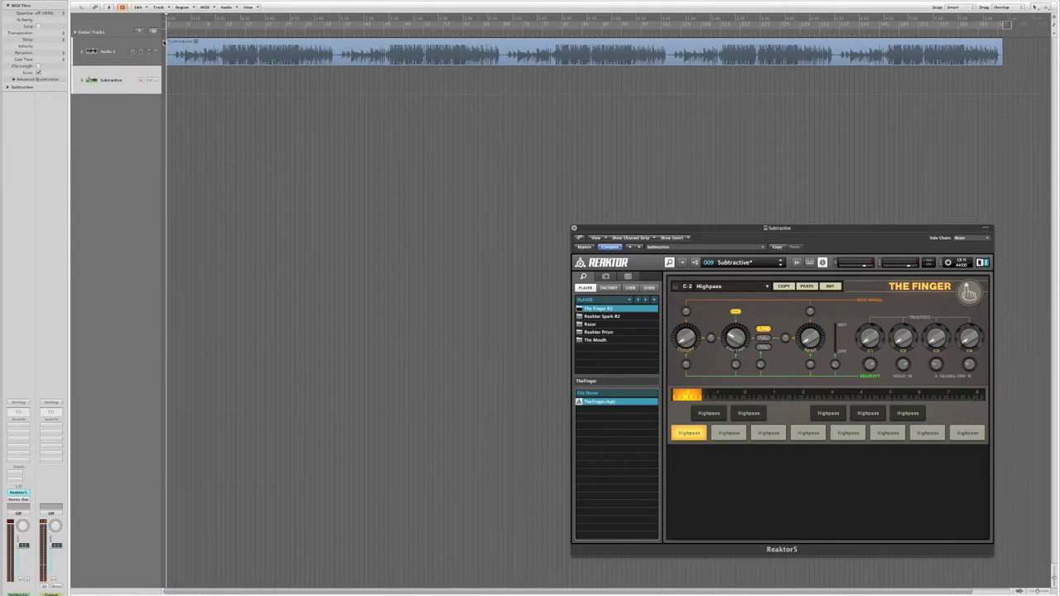
left_click_drag(164, 41, 339, 42)
left_click(335, 50)
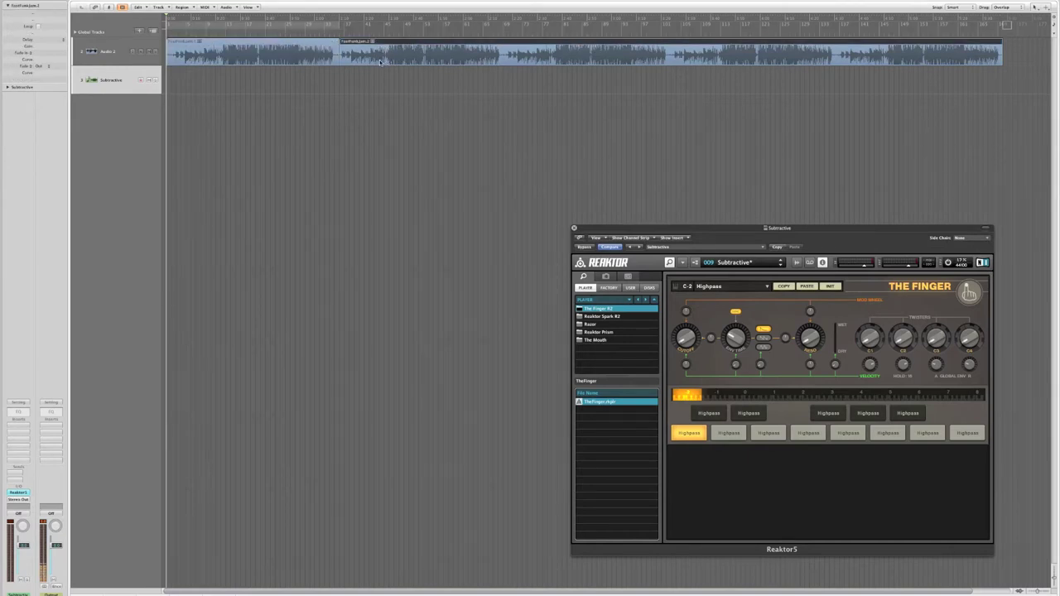
key("Delete")
left_click(278, 54)
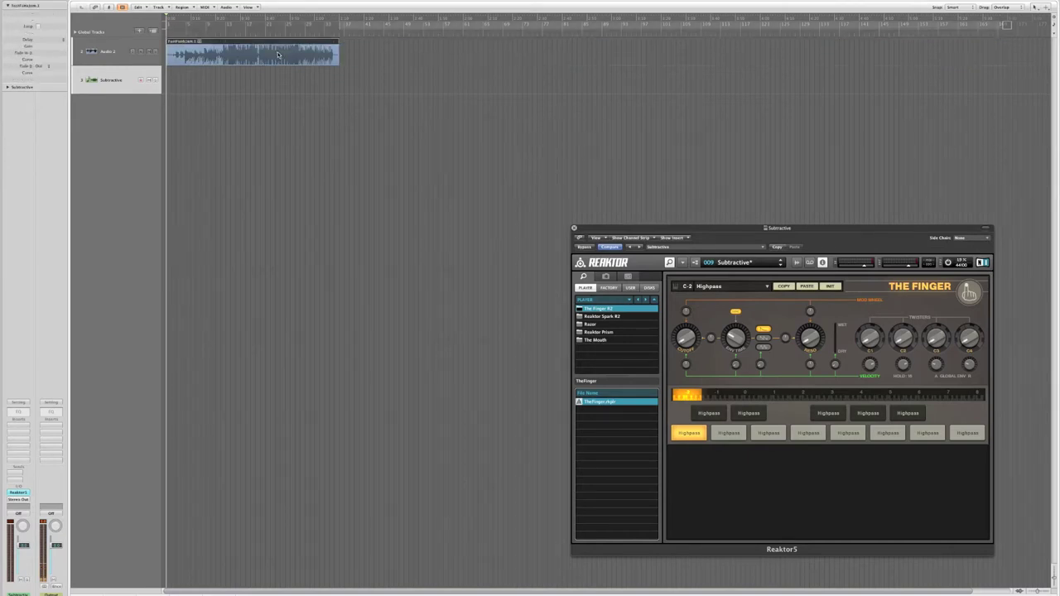
key("u")
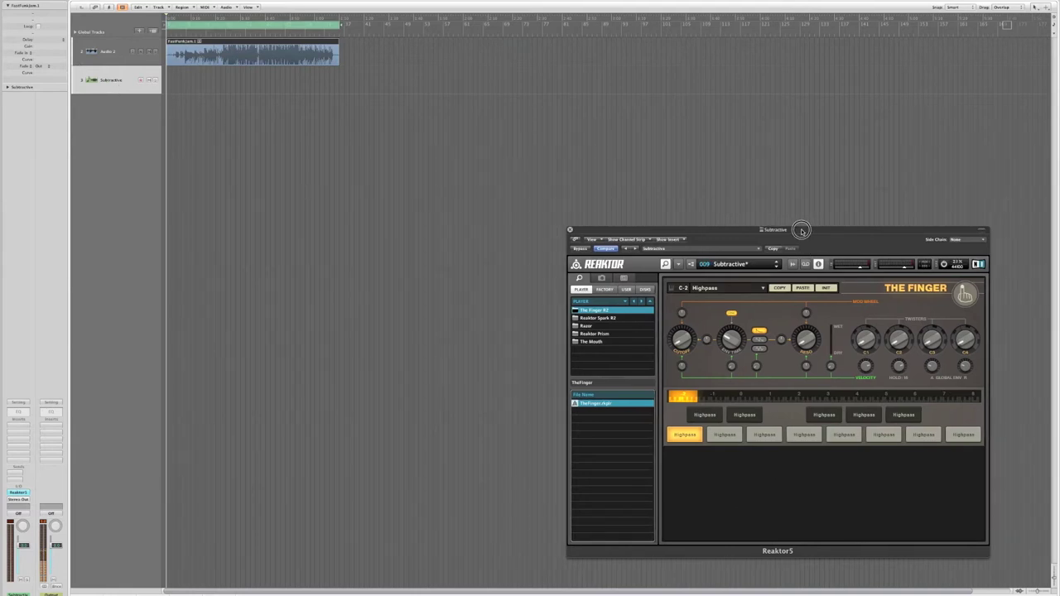
Change the Audio 2 track's output from Stereo Out to Bus 1
left_click_drag(801, 238, 629, 205)
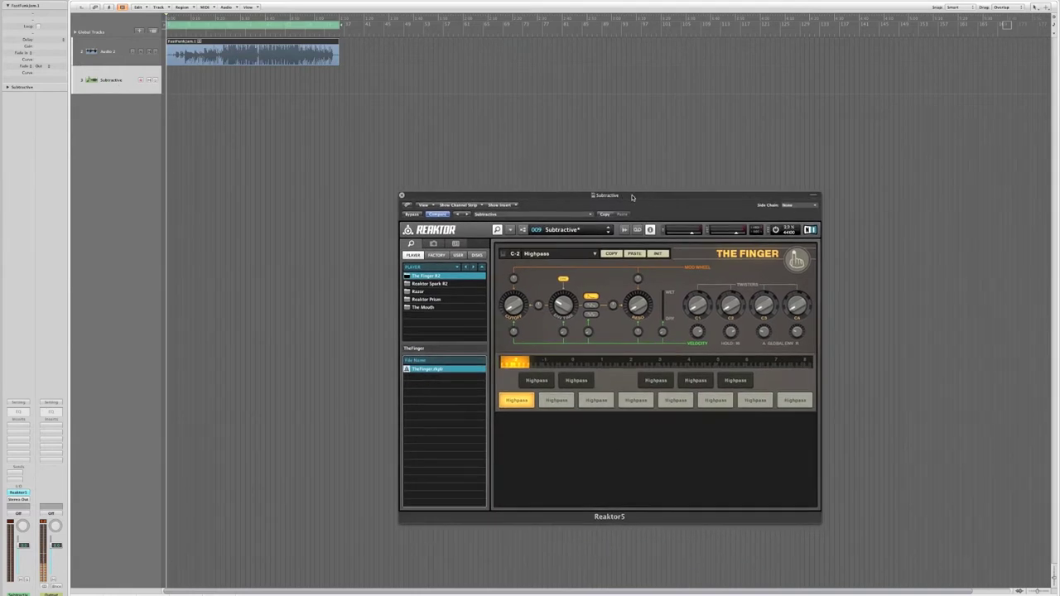
left_click(106, 50)
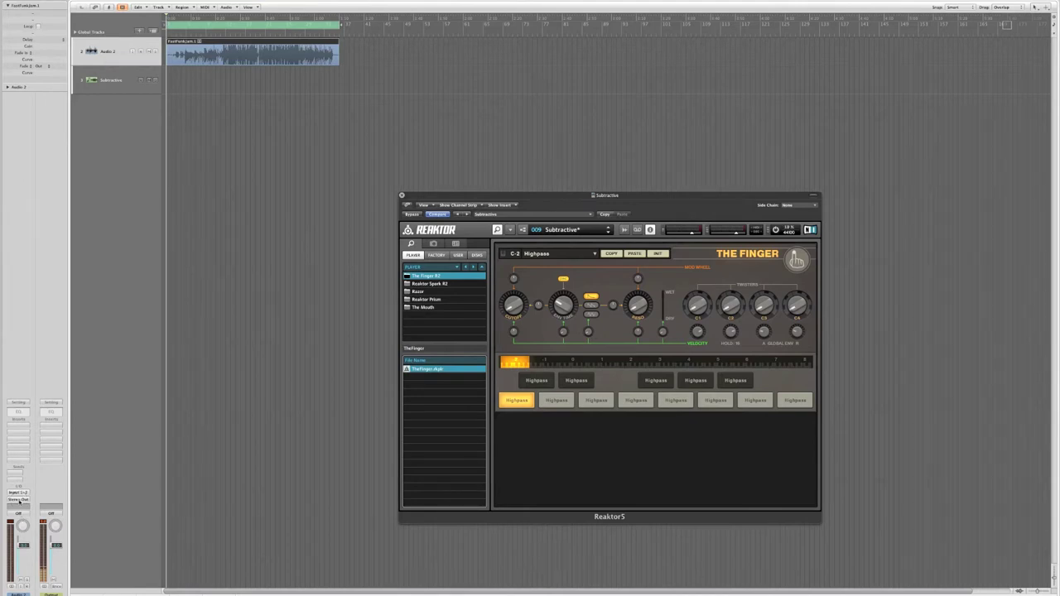
left_click(17, 499)
mouse_move(42, 527)
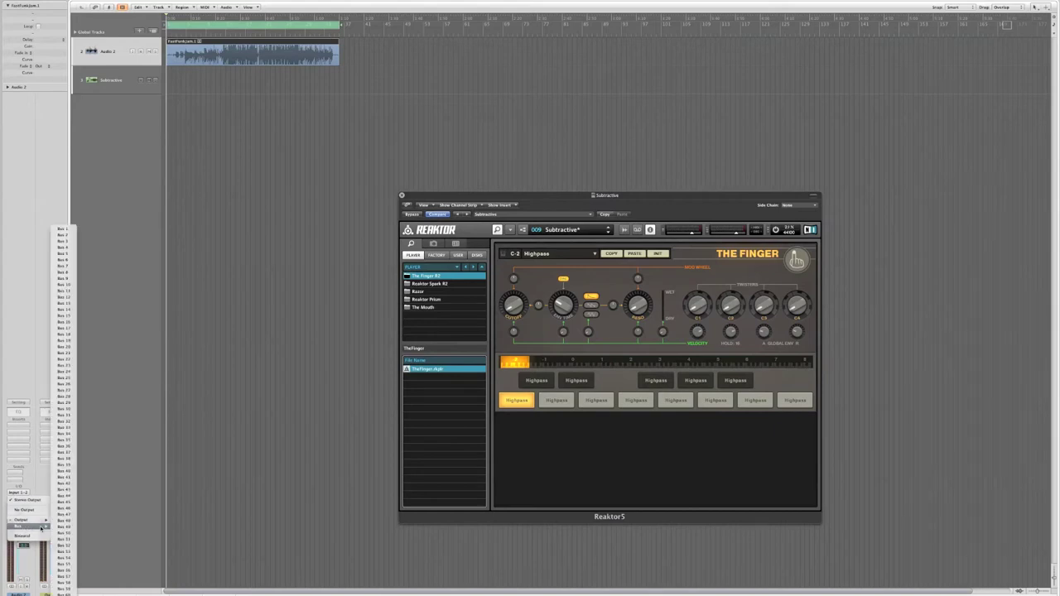
left_click(65, 233)
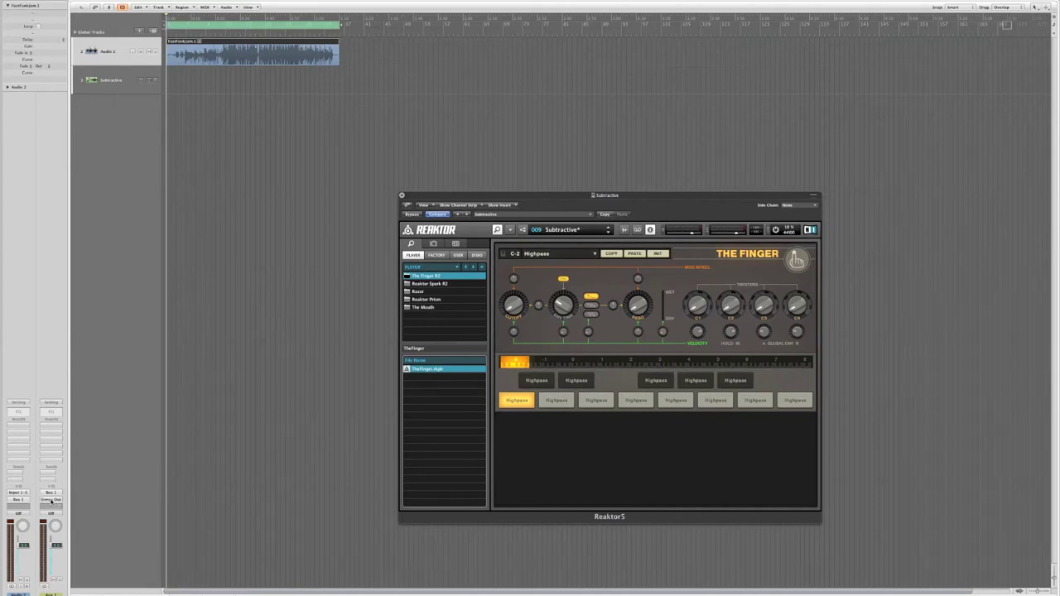
Set the second channel's output to none and Reaktor's side chain input to Bus 1
left_click(48, 498)
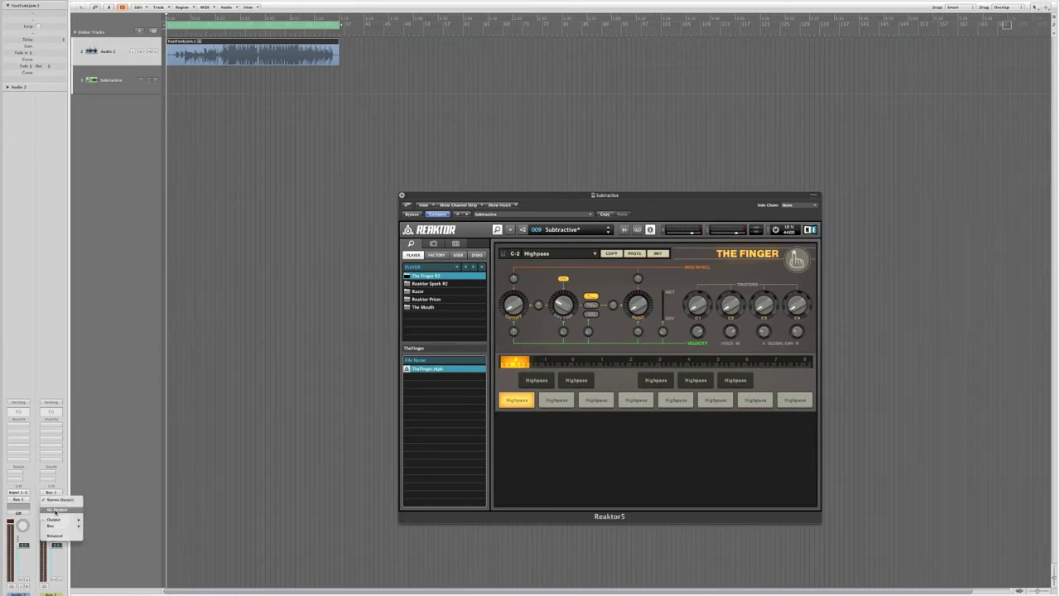
left_click(55, 510)
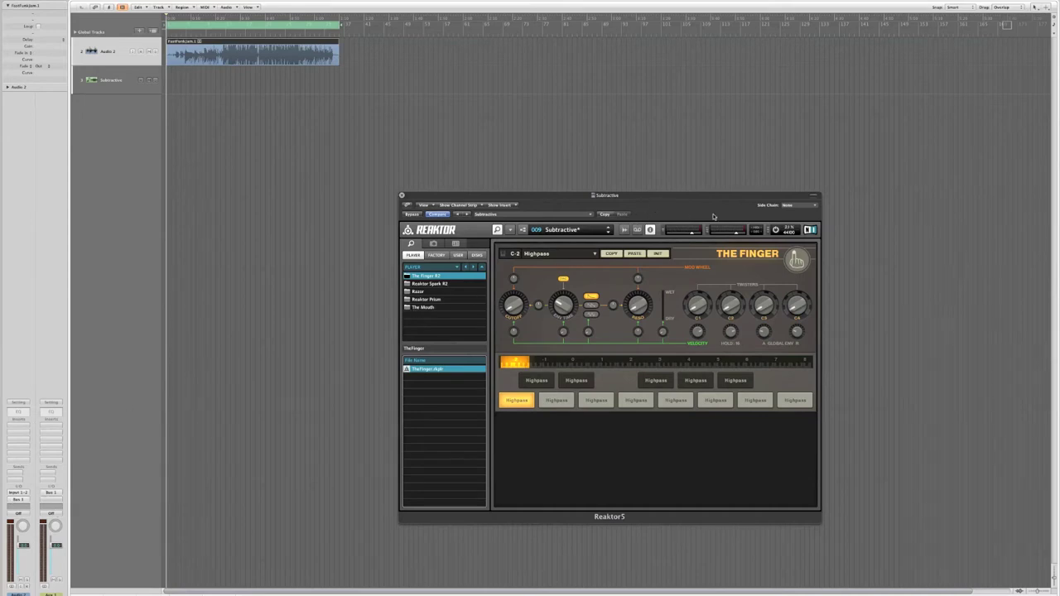
left_click(801, 206)
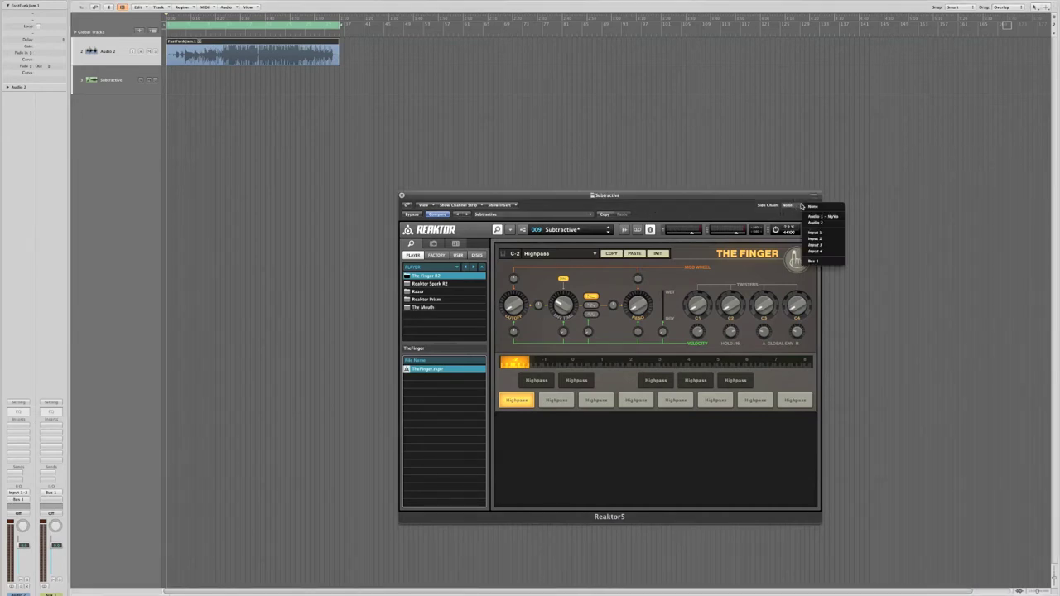
left_click(816, 262)
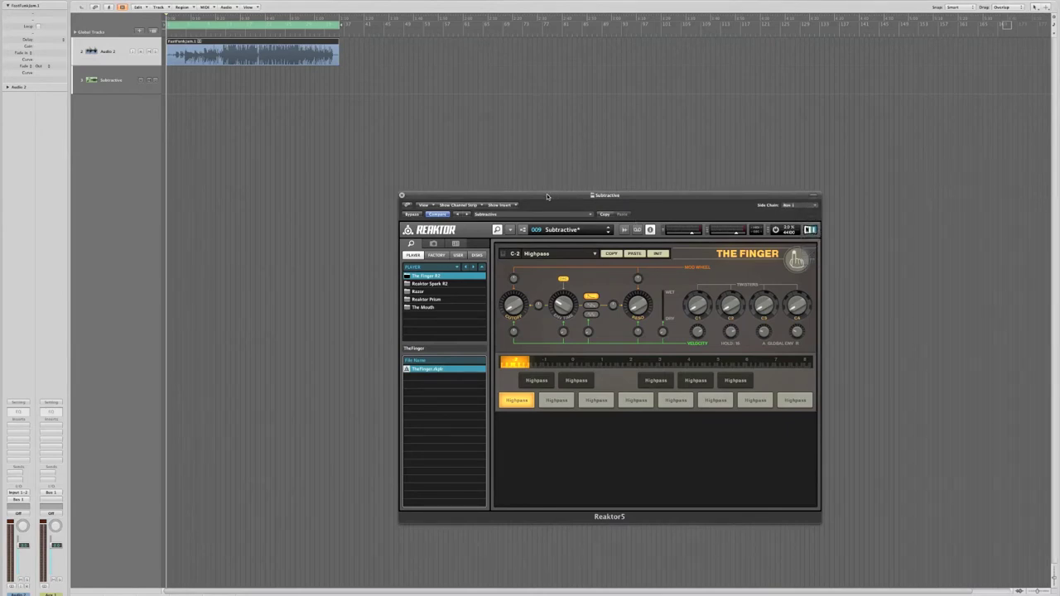
left_click_drag(546, 196, 558, 133)
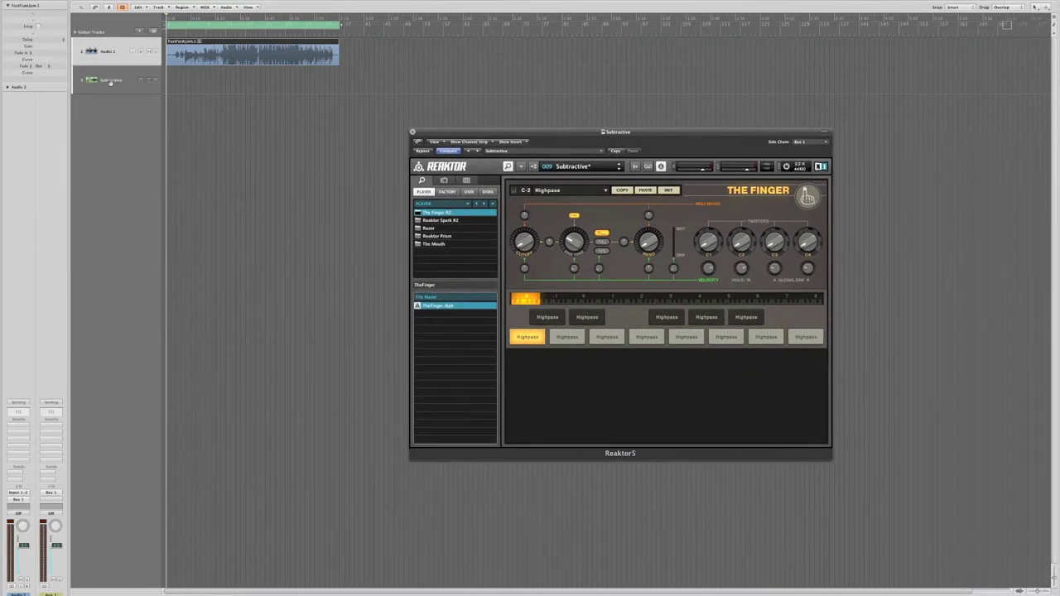
left_click(114, 81)
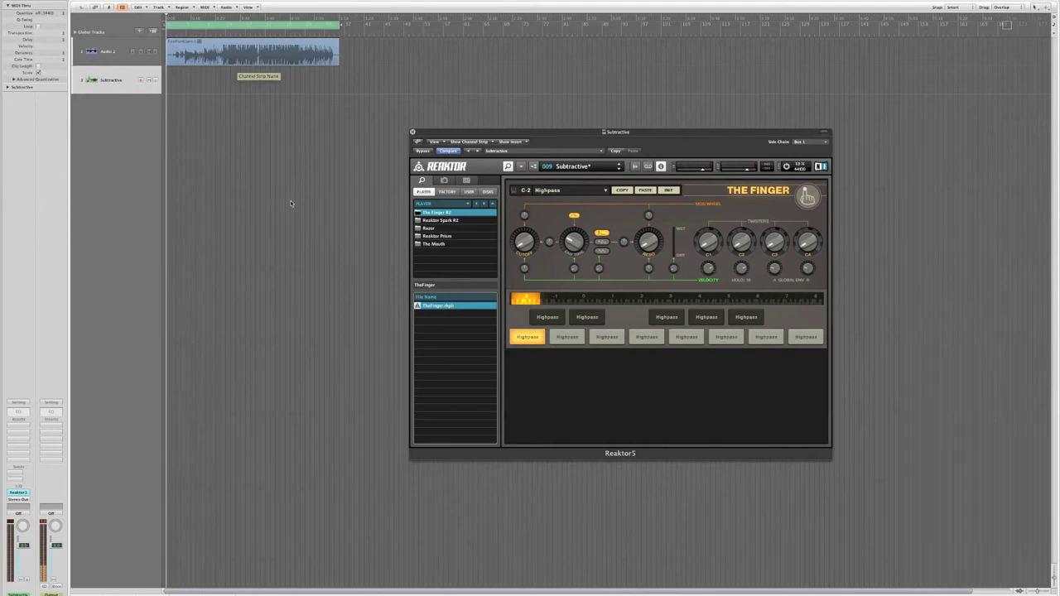
Start playback of the cycled clip and select the Audio 2 track
key("space")
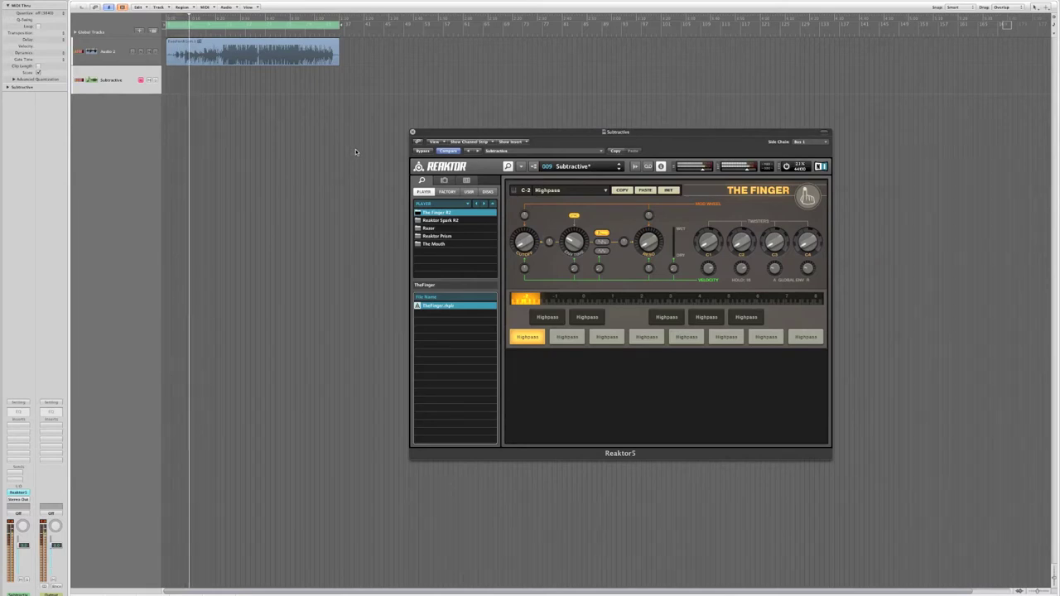
left_click(116, 54)
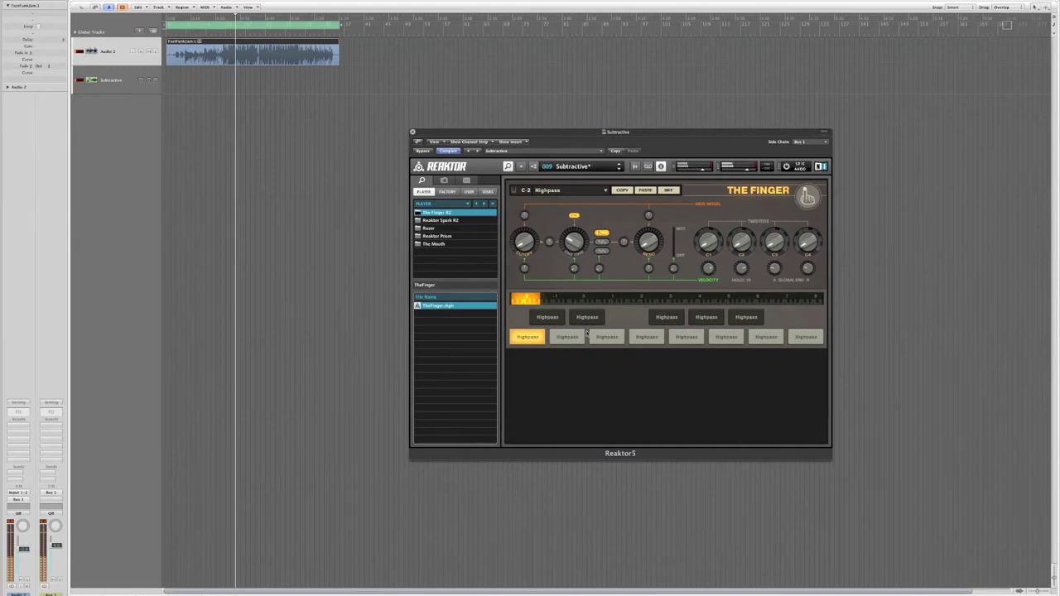
Show The Finger's snapshot list in Reaktor, then open the mixer with X
left_click(444, 182)
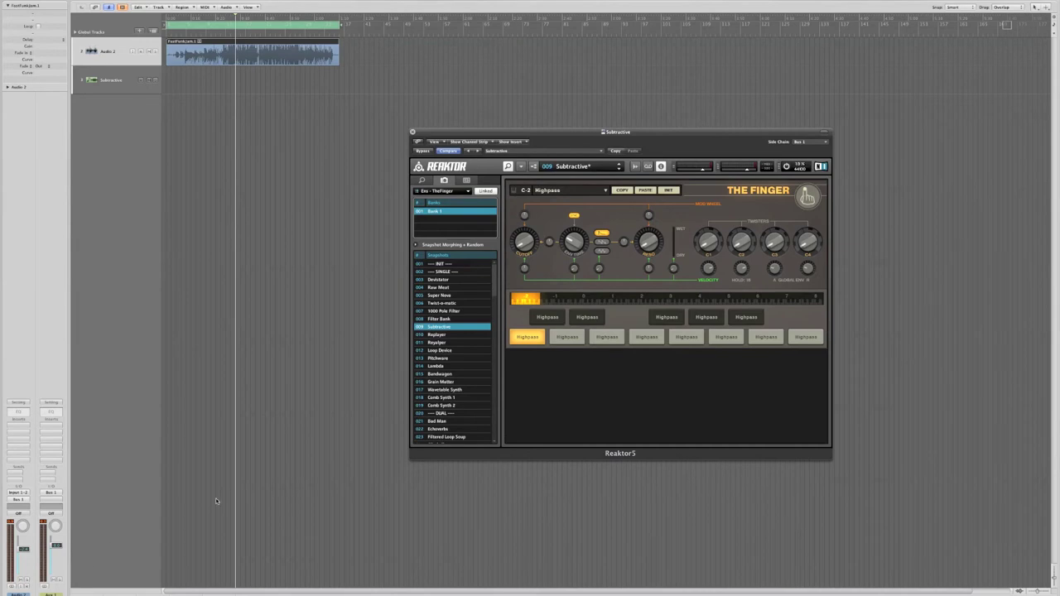
key("x")
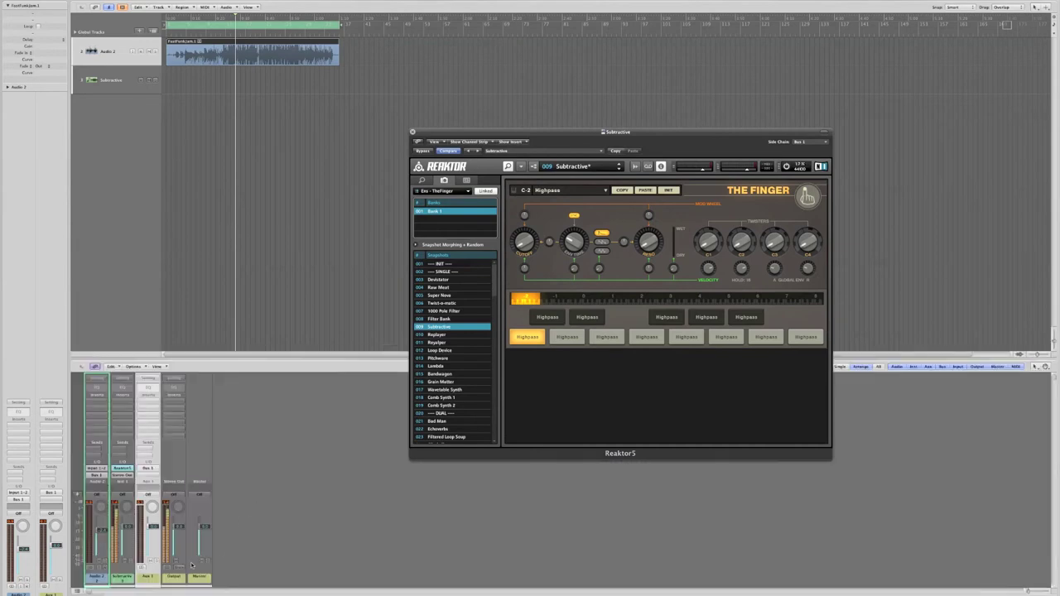
Create an arrange track for the Output channel strip, then select the Subtractive track
left_click(178, 584)
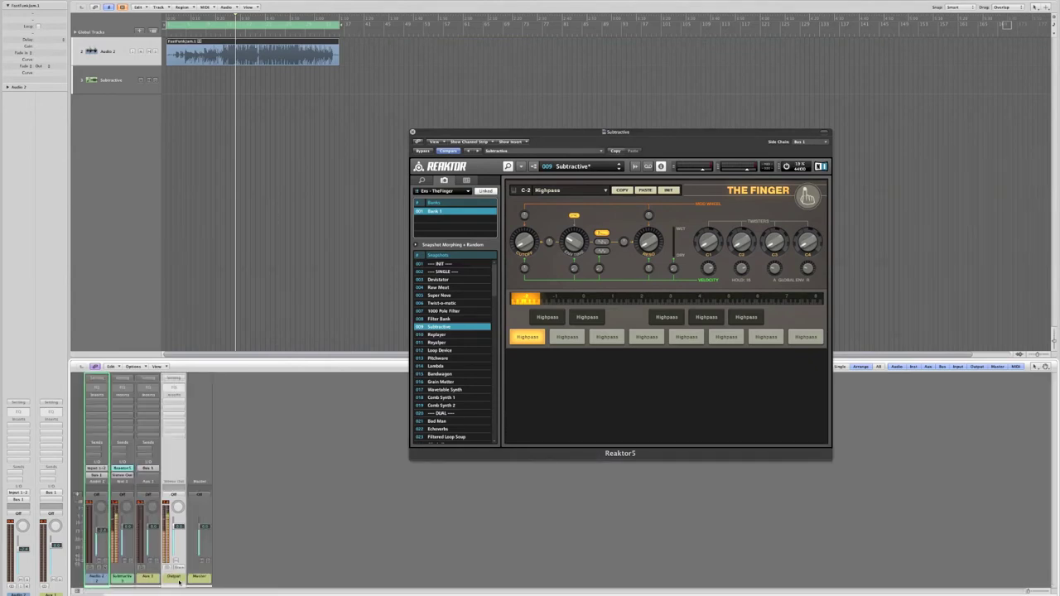
left_click(178, 580)
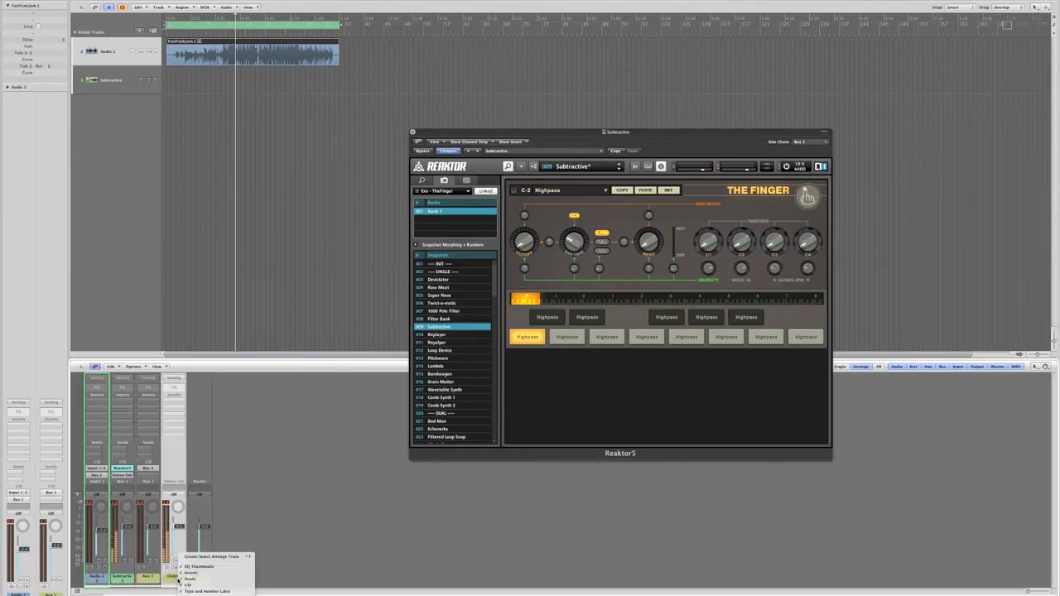
left_click(196, 534)
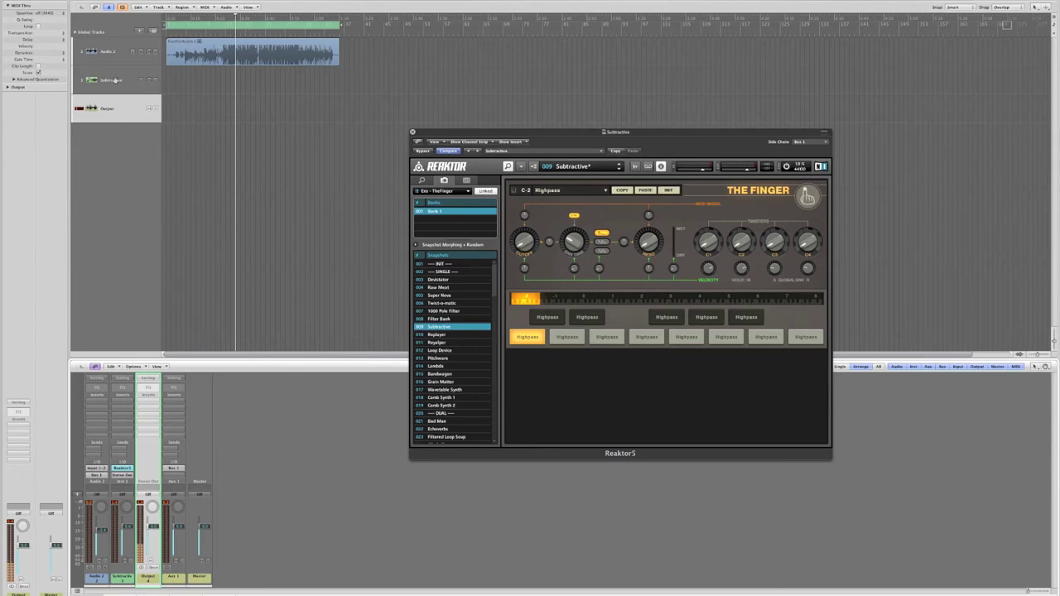
left_click(116, 80)
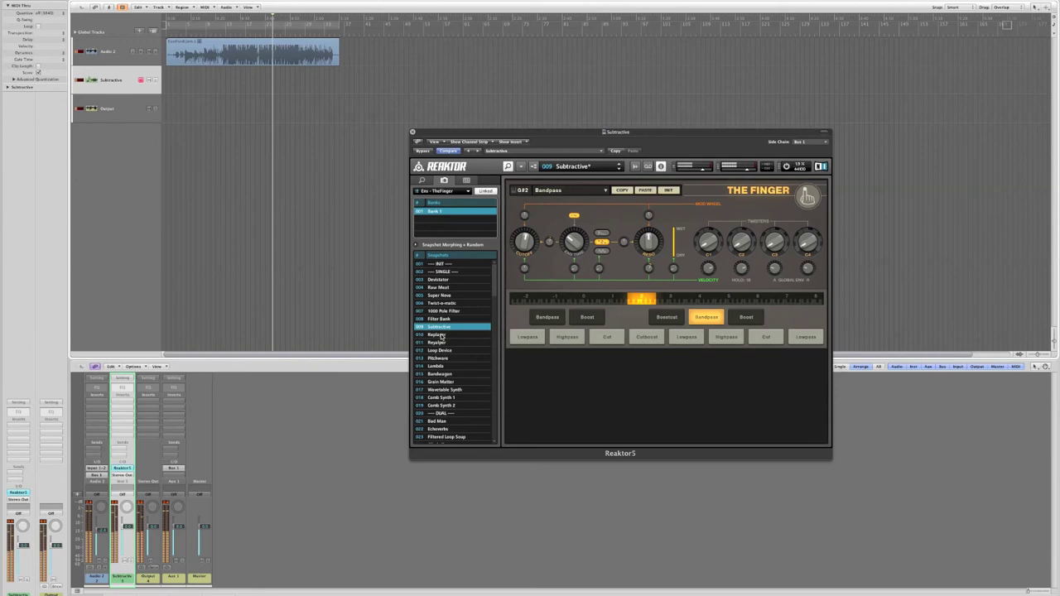
Load the 010 Replayer snapshot into Reaktor's The Finger
left_click(437, 335)
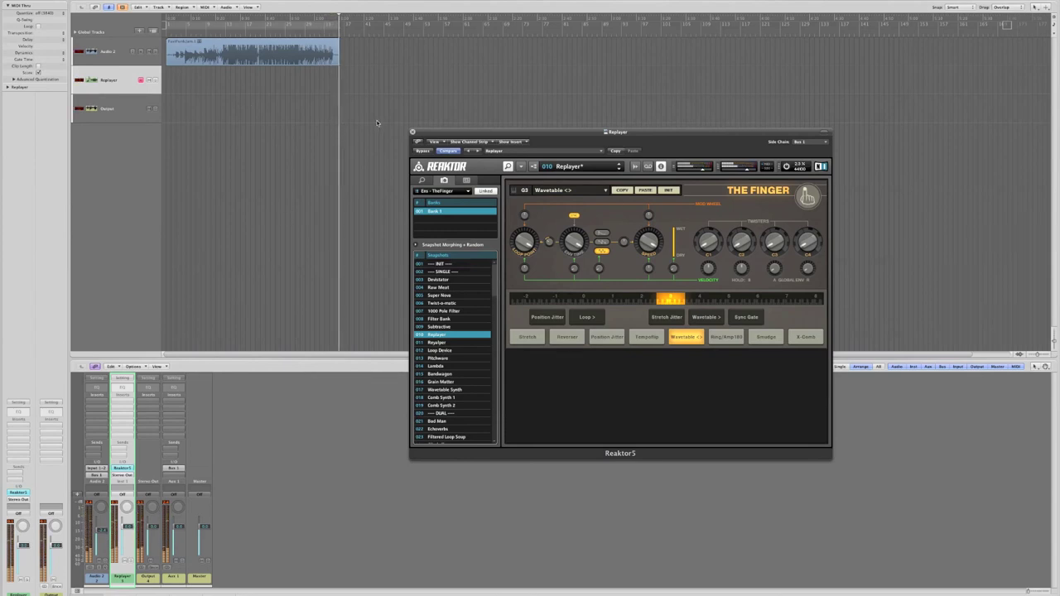
scroll(228, 32, "down", 1)
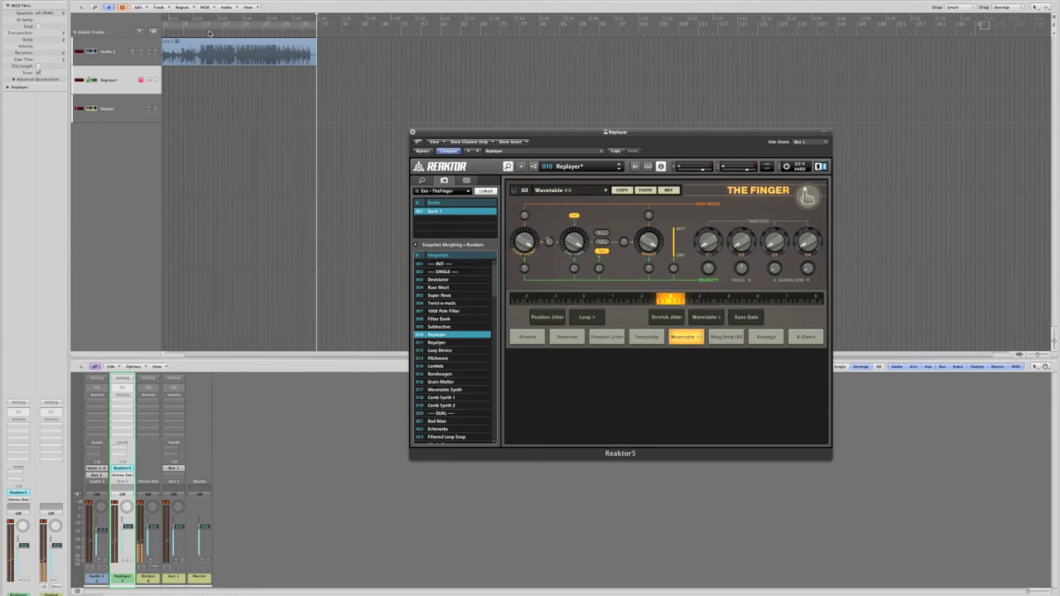
Record a short MIDI performance on the Replayer track from an earlier playhead position
left_click(209, 33)
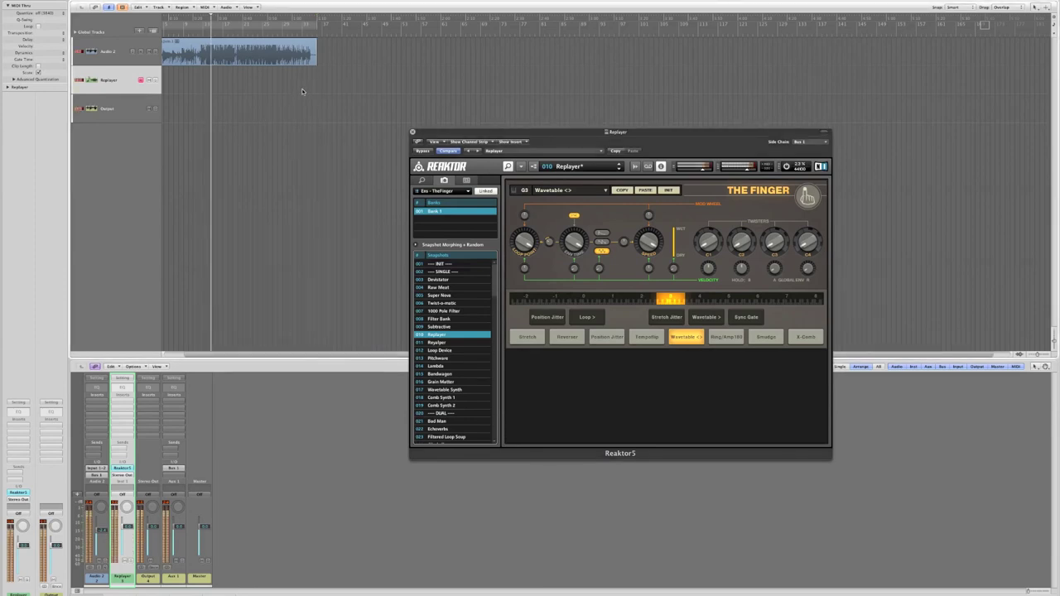
scroll(302, 91, "up", 1)
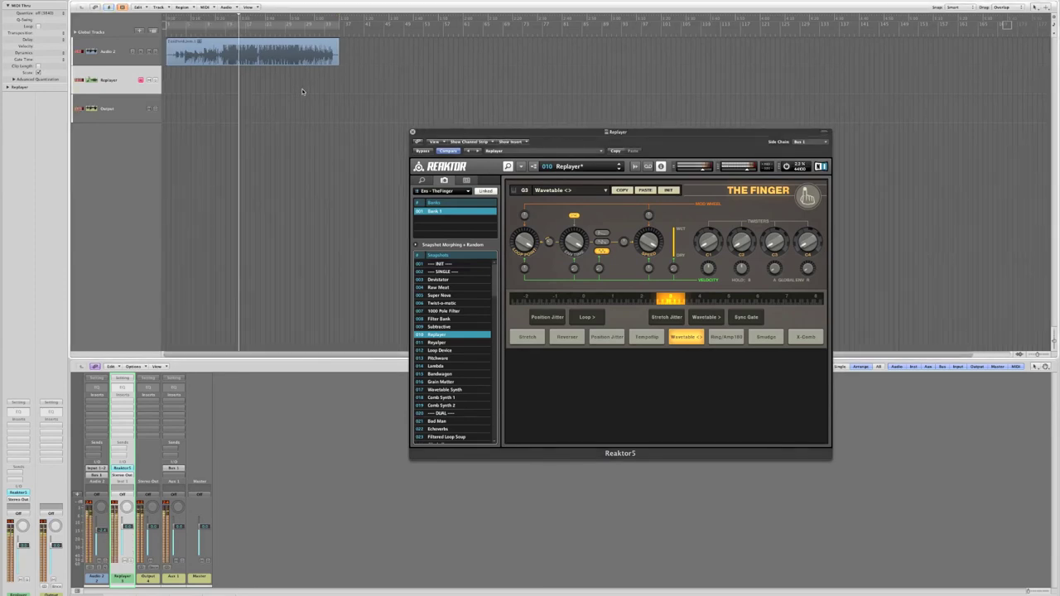
key("r")
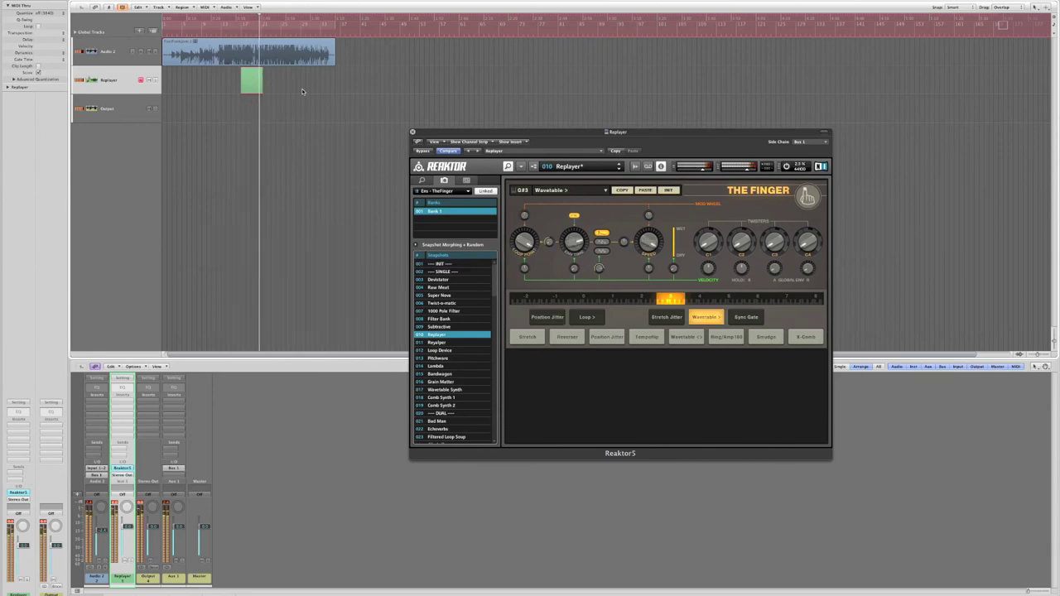
key("super+Left")
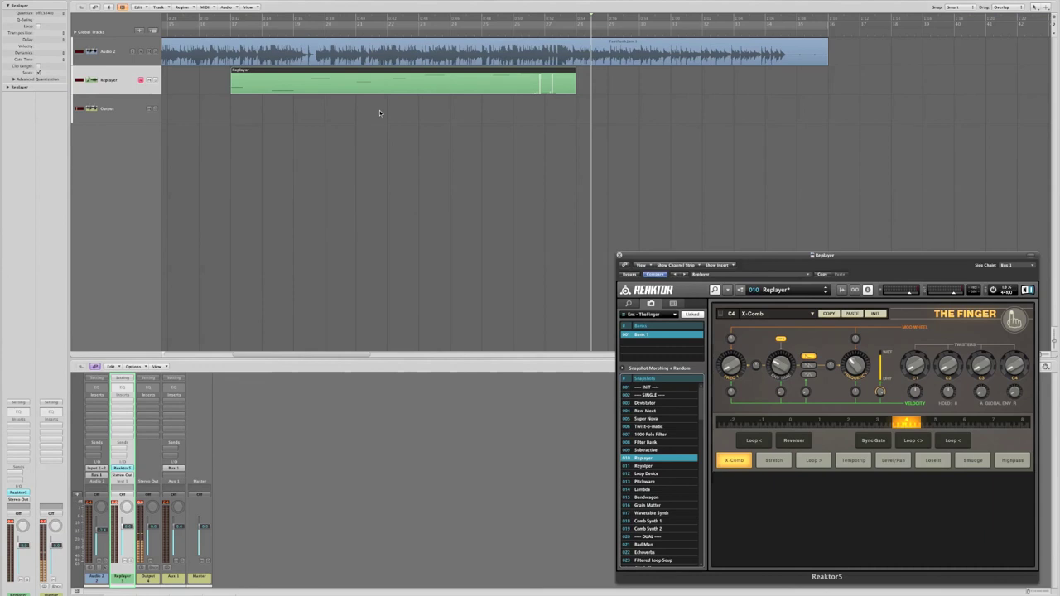
Return the playhead before the new Replayer region and open its notes for editing
scroll(379, 110, "left", 5)
scroll(379, 110, "down", 5)
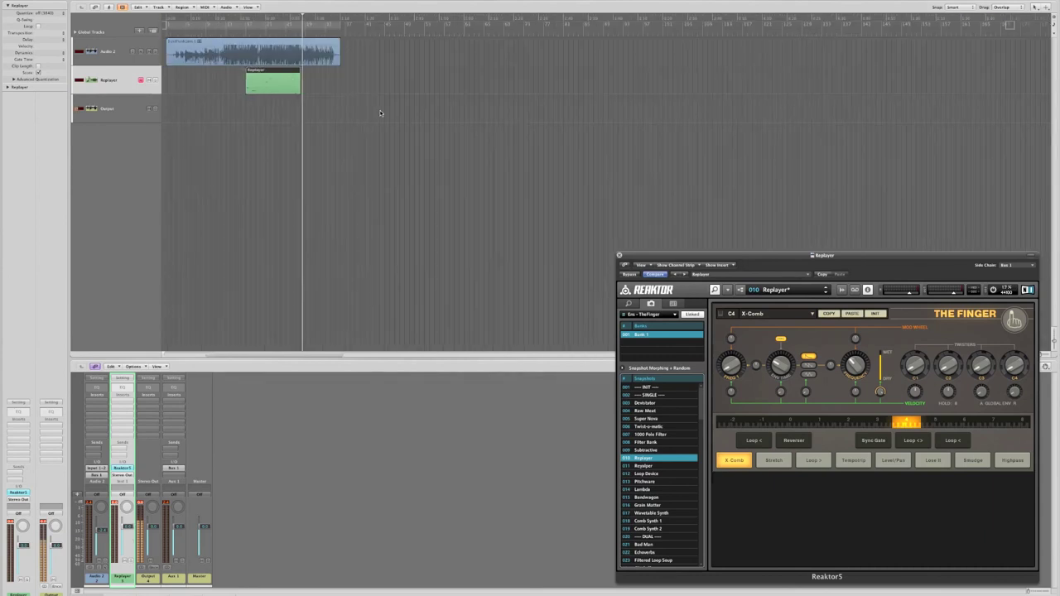
left_click(249, 33)
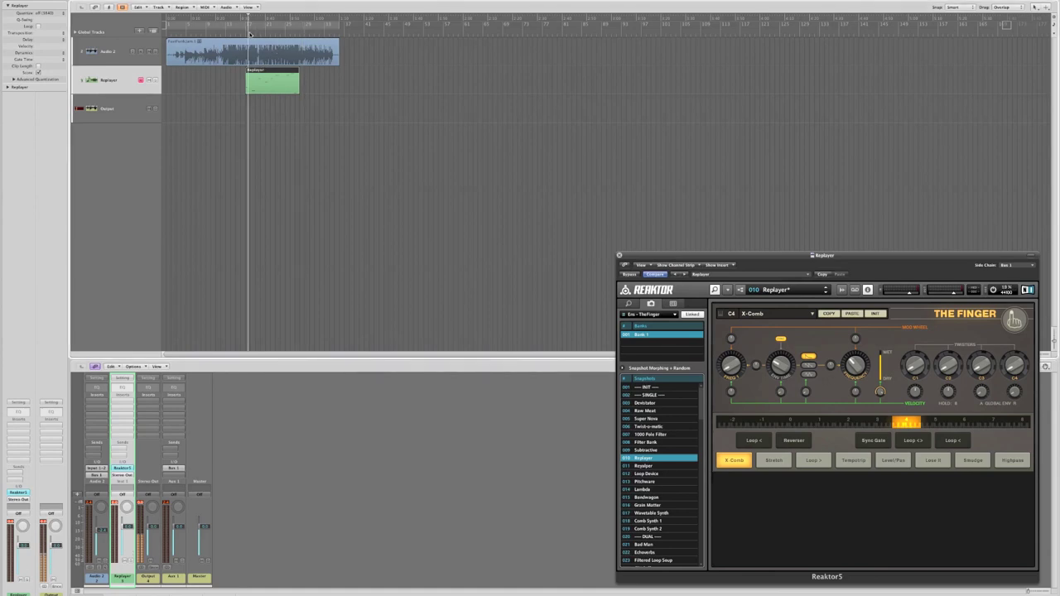
double_click(269, 77)
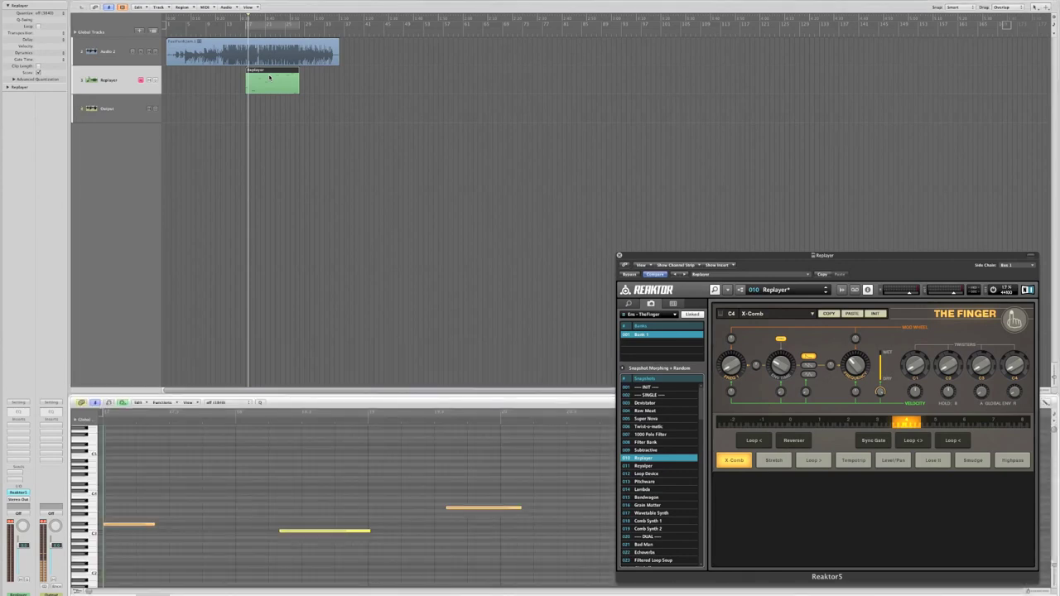
In the Piano Roll, raise the C#3 note to A4 and lower the upper note to C#3
scroll(321, 538, "down", 1)
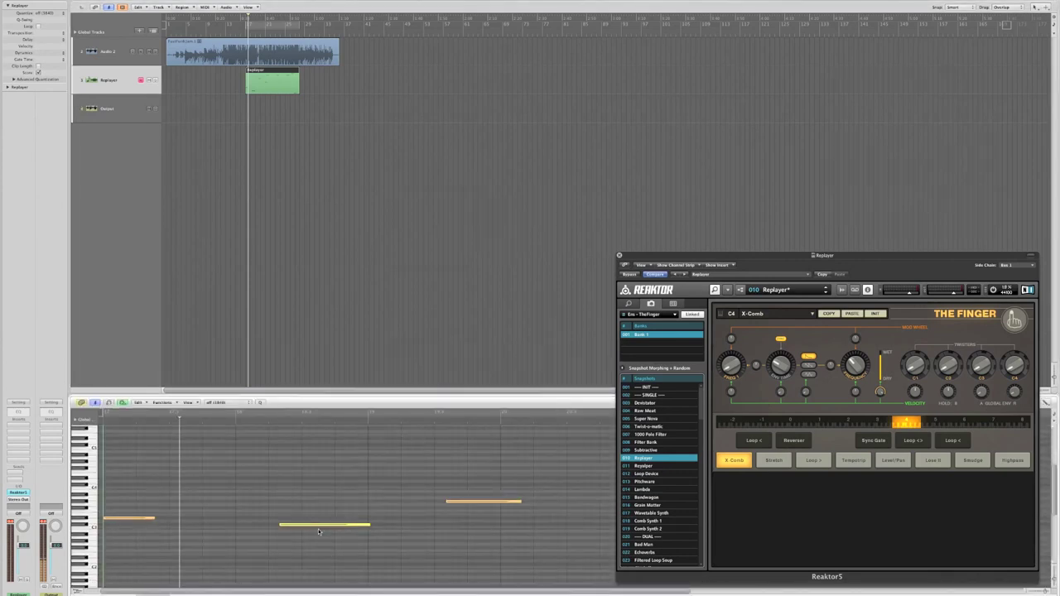
left_click(302, 527)
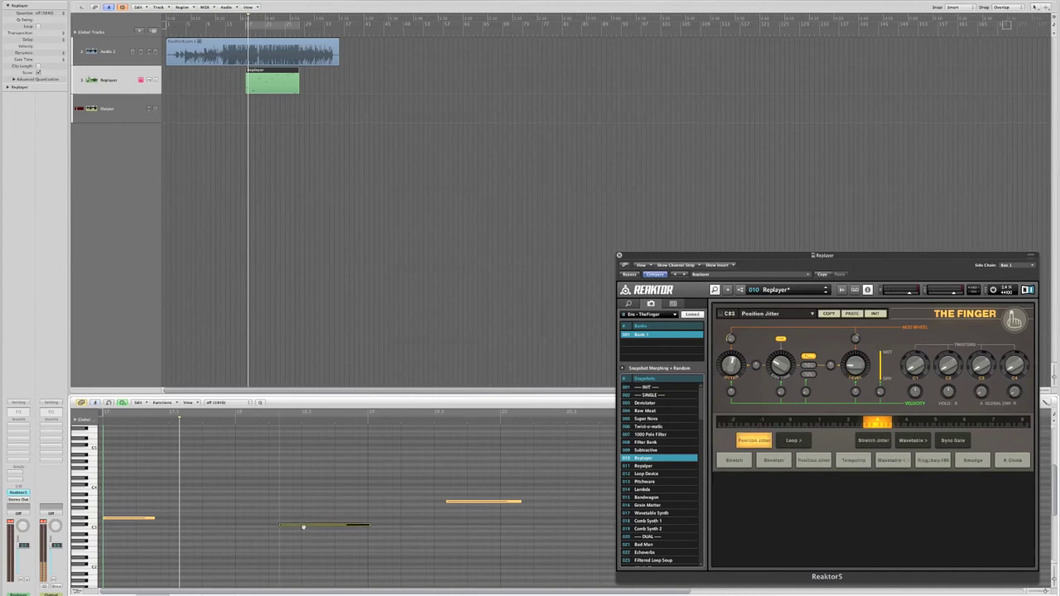
left_click_drag(302, 527, 285, 461)
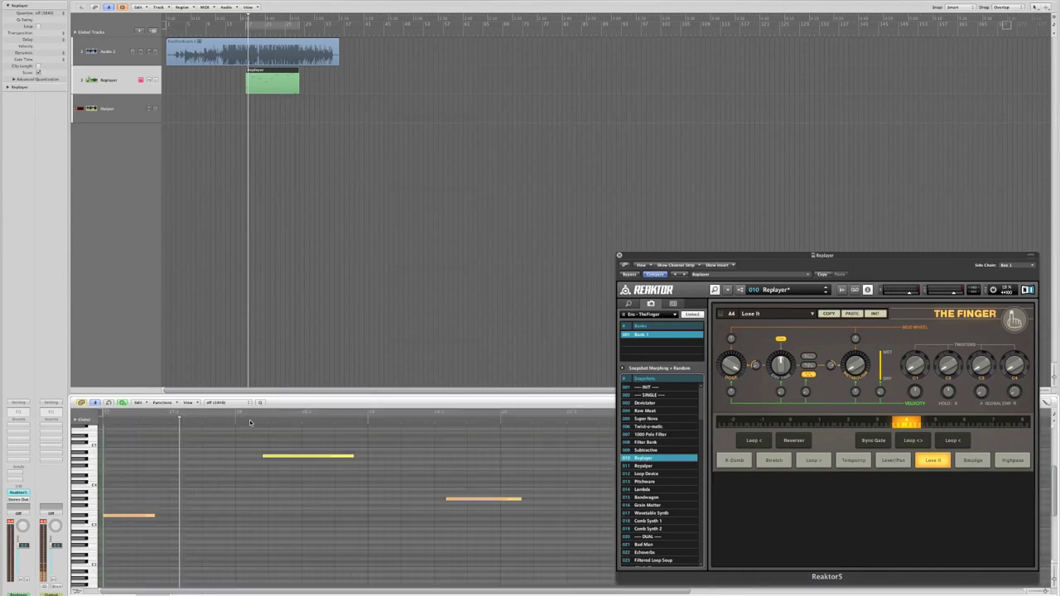
left_click(249, 420)
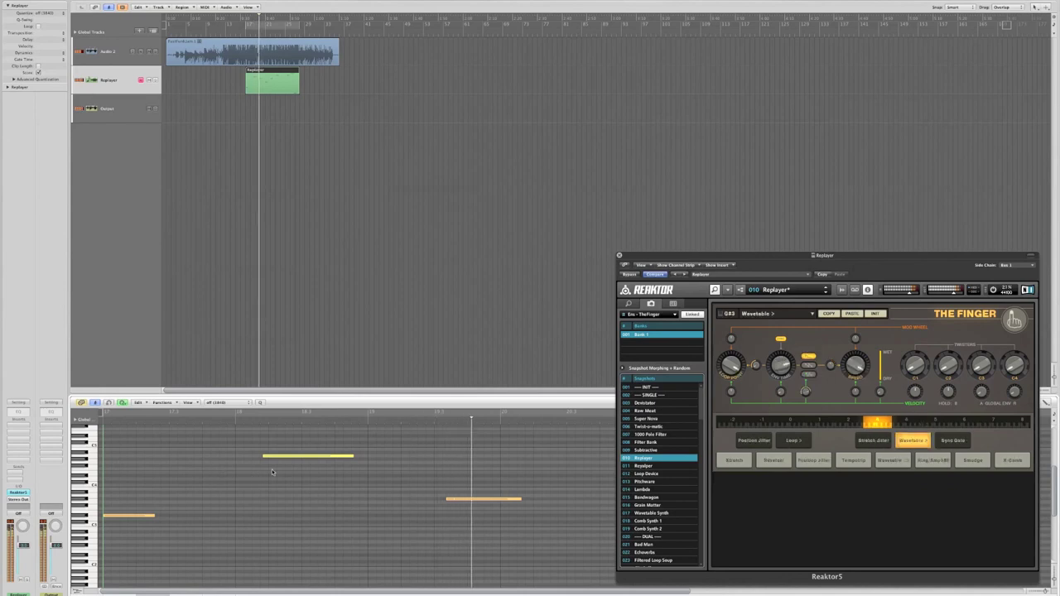
left_click(294, 457)
left_click_drag(294, 458, 302, 509)
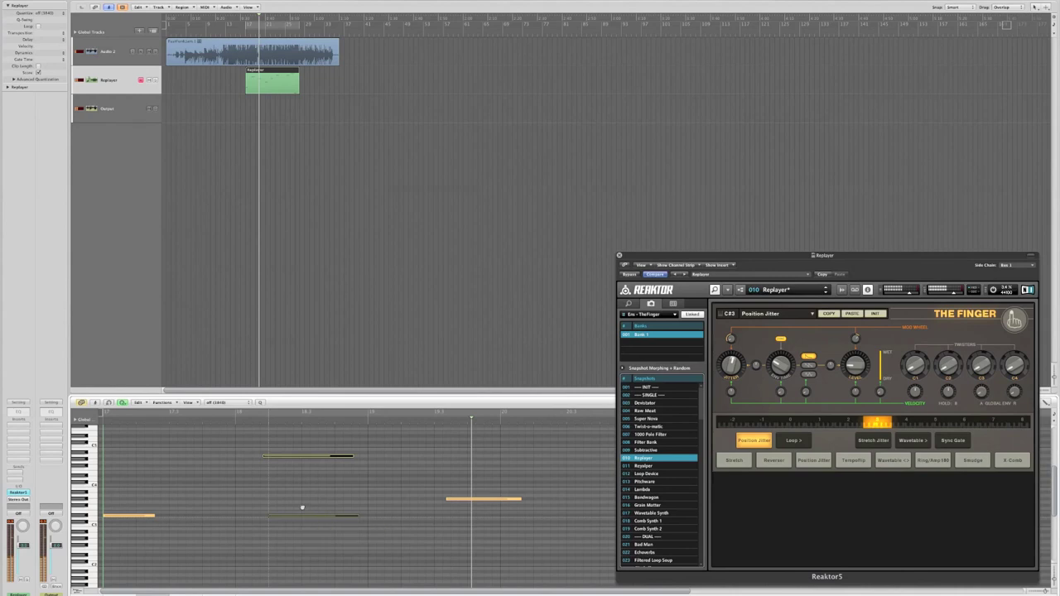